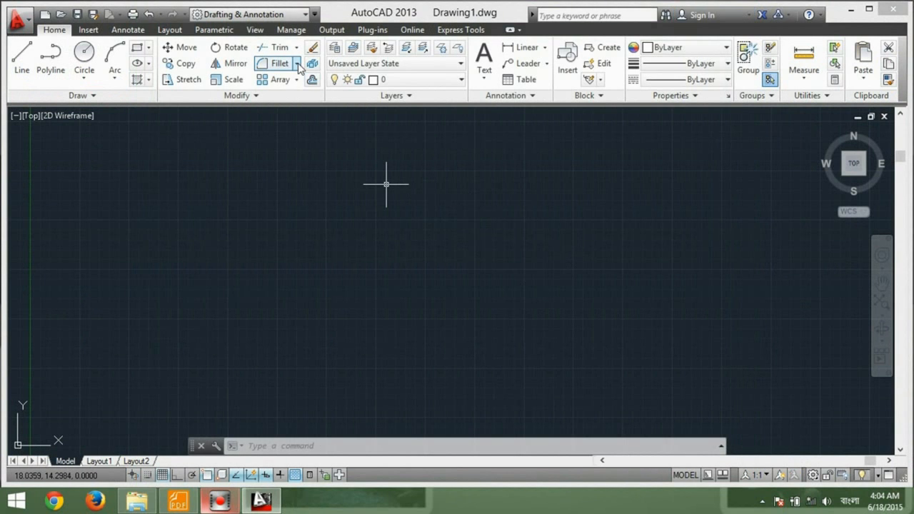
Step: Set the workspace to Drafting & Annotation
left_click(306, 14)
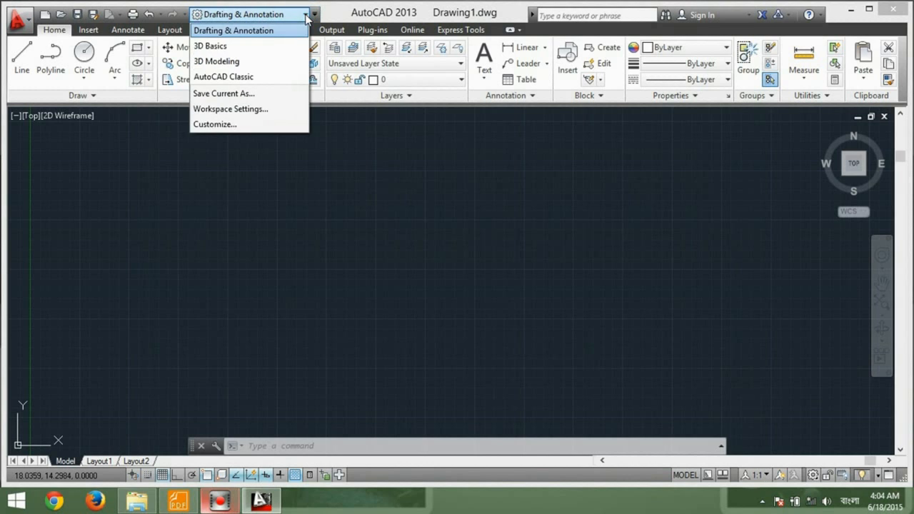
left_click(265, 31)
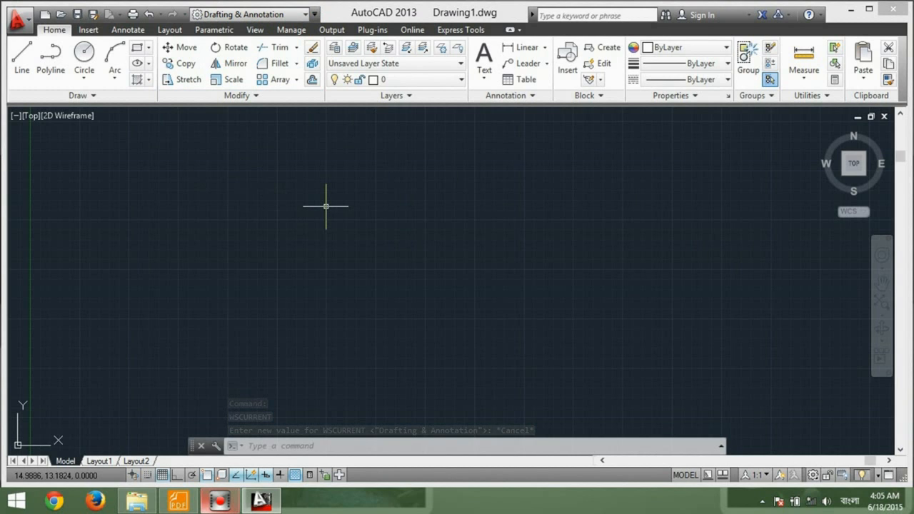
Step: Set the length precision of the drawing units to 0.0 and turn on Ortho mode
left_click(330, 442)
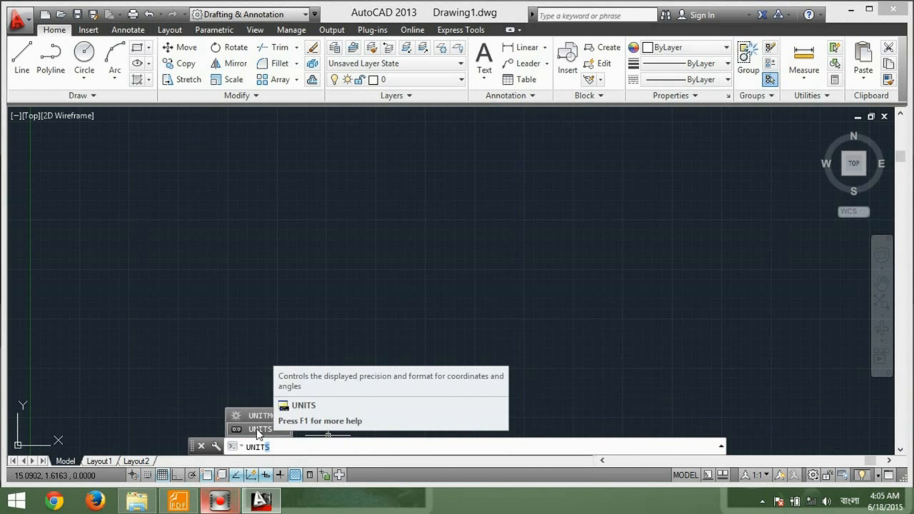
left_click(260, 429)
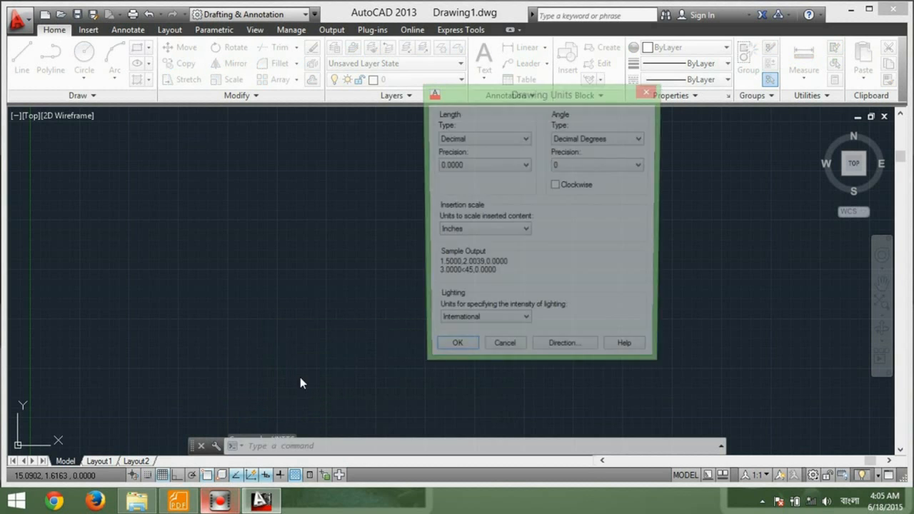
left_click(465, 166)
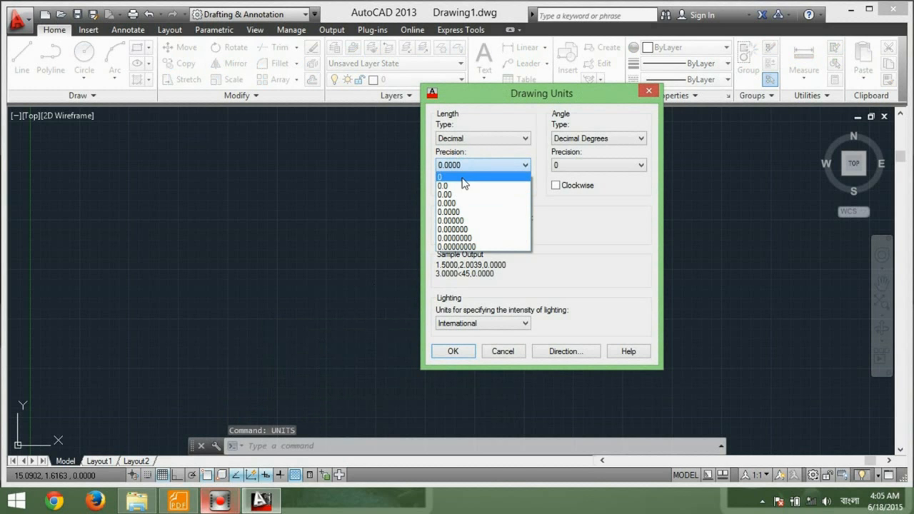
left_click(456, 186)
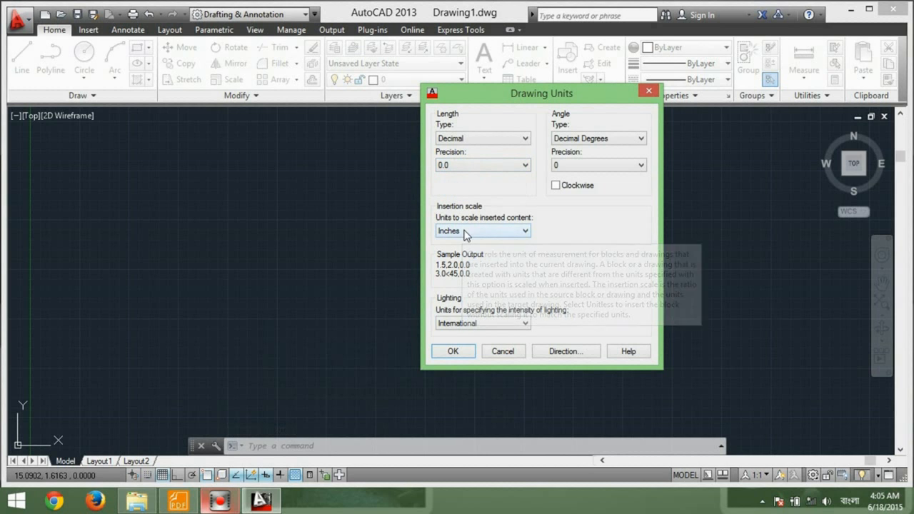
left_click(458, 350)
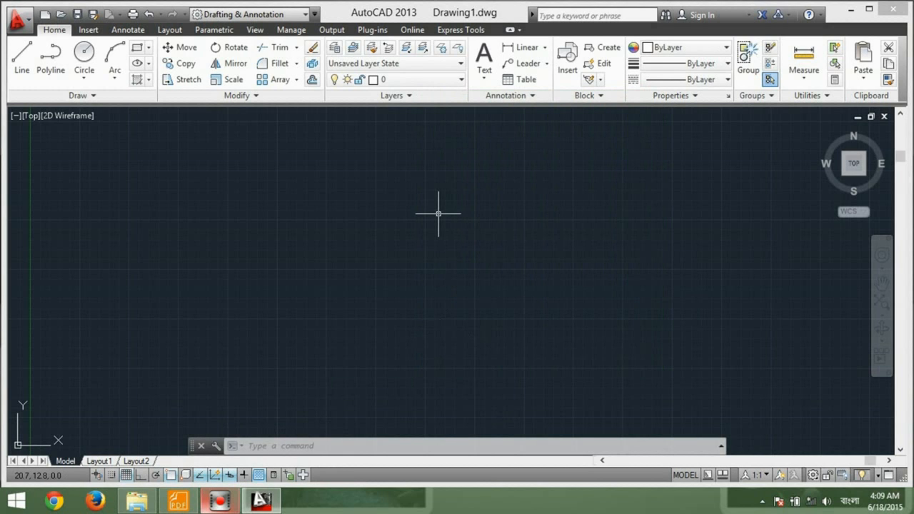
left_click(141, 475)
left_click(22, 57)
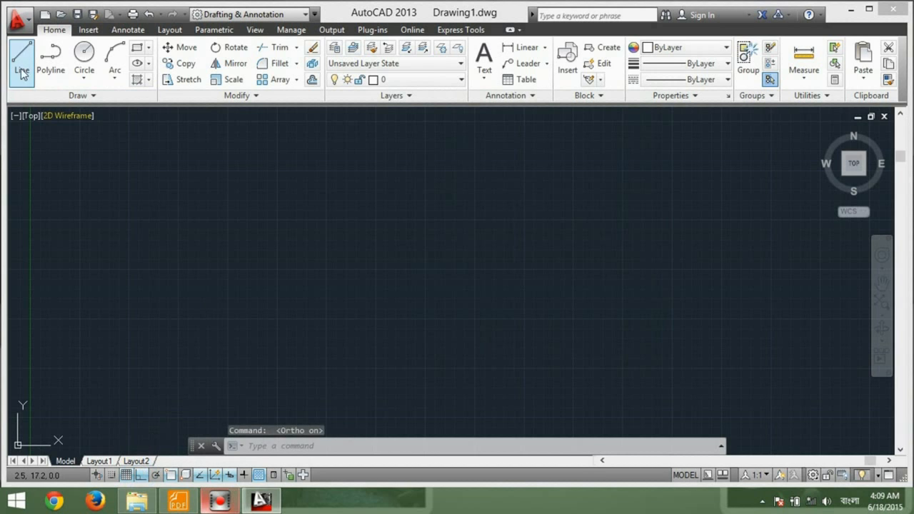
left_click(454, 156)
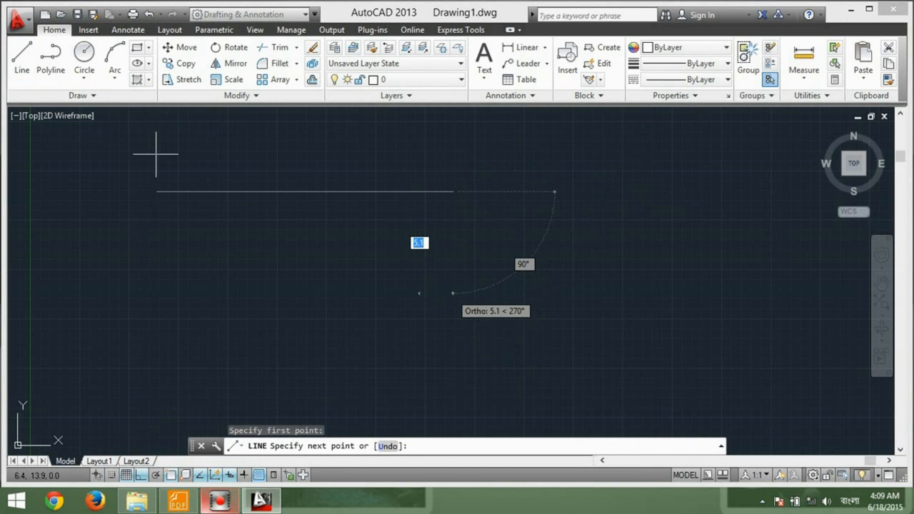
right_click(200, 188)
left_click(215, 198)
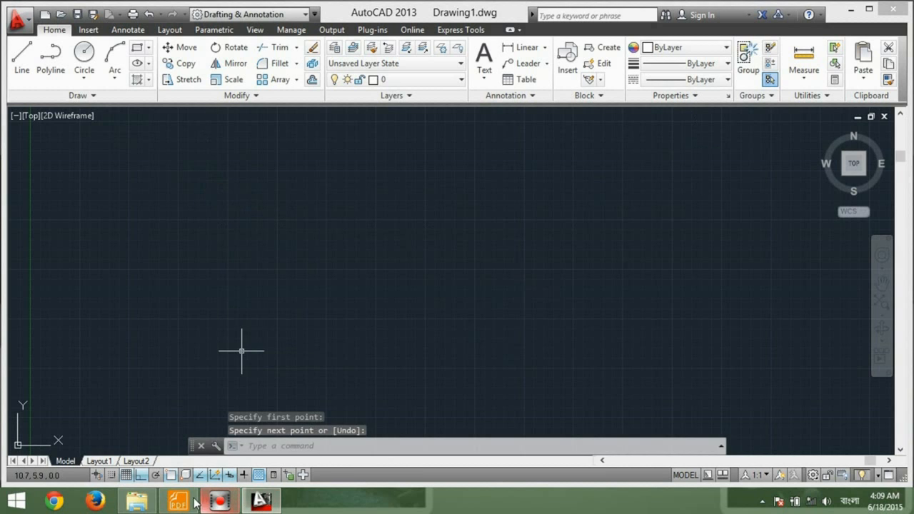
Step: Check the plate drawing in 1.pdf in Foxit Reader and draw its top edge 6.5 leftward and left edge 6.5 downward in AutoCAD
left_click(177, 502)
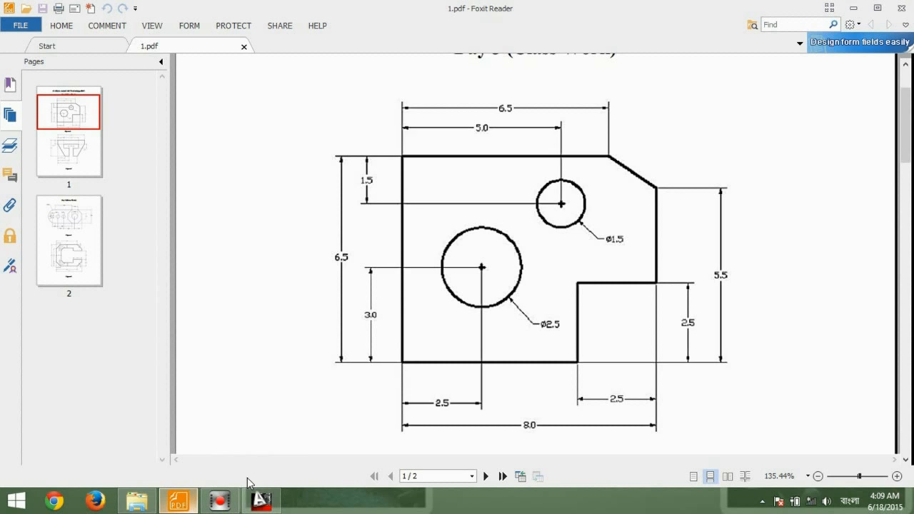
left_click(183, 508)
left_click(22, 57)
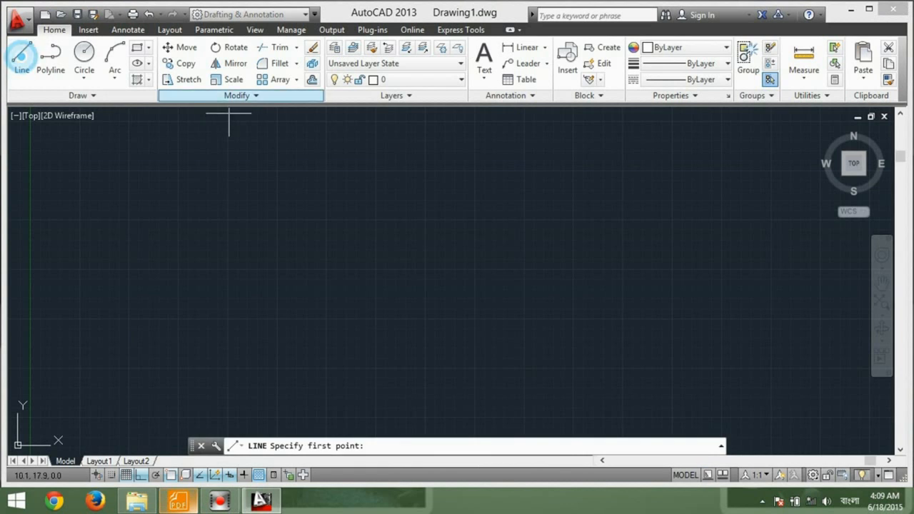
left_click(562, 169)
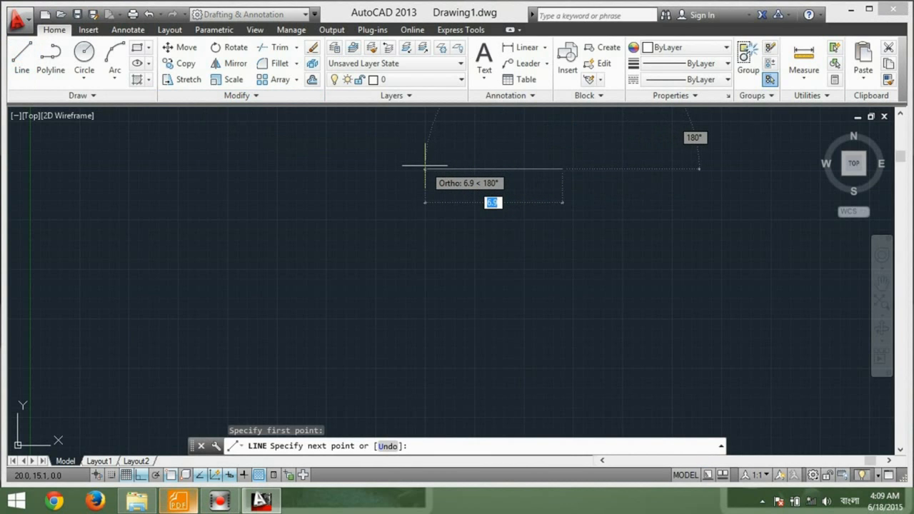
type("6.5")
key("Return")
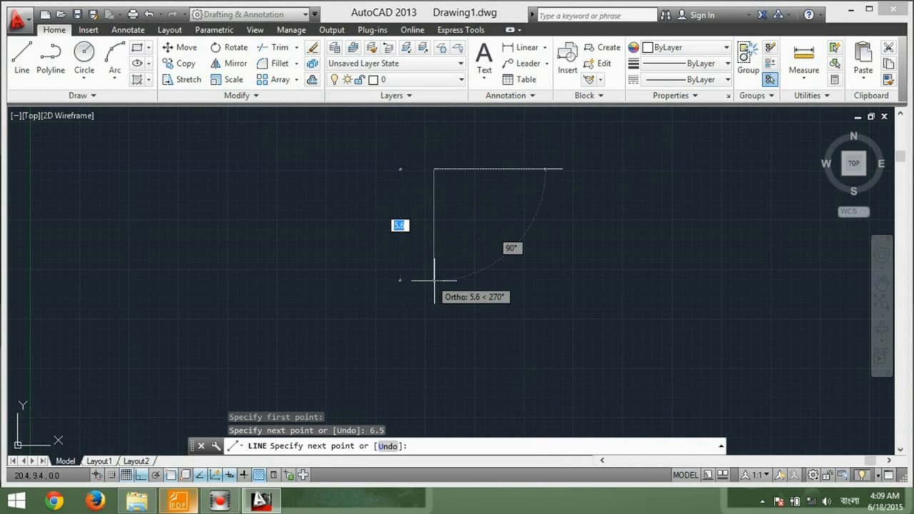
type("6")
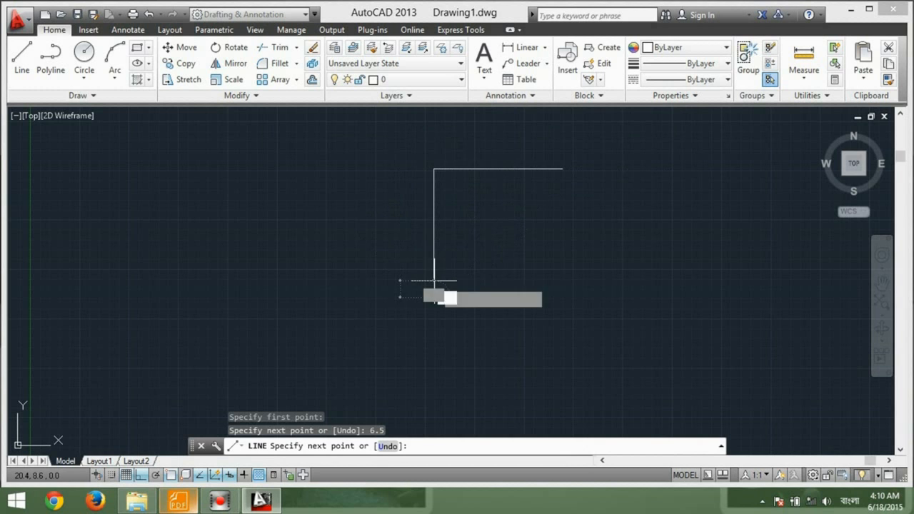
key("Return")
right_click(299, 193)
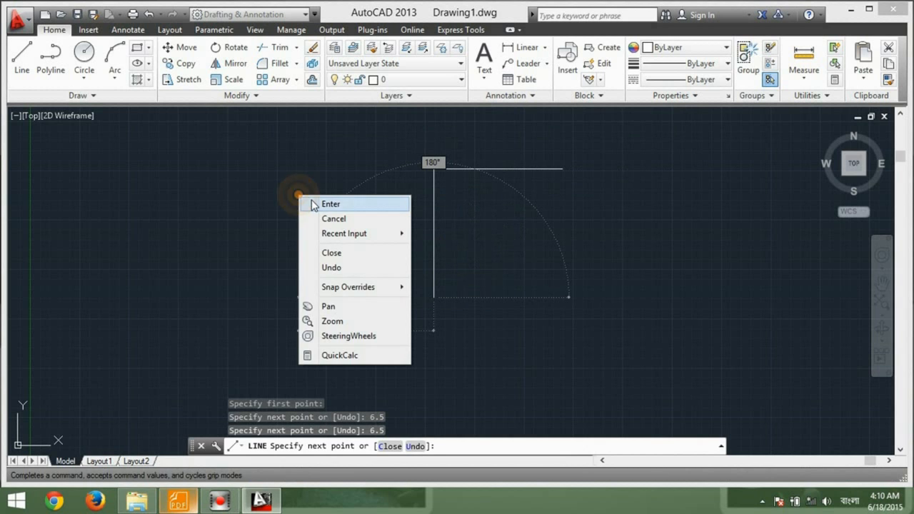
left_click(314, 202)
Step: Check the bottom dimensions in the PDF and draw the plate's bottom edge 5.5 long to the right from the left edge's lower end
left_click(179, 500)
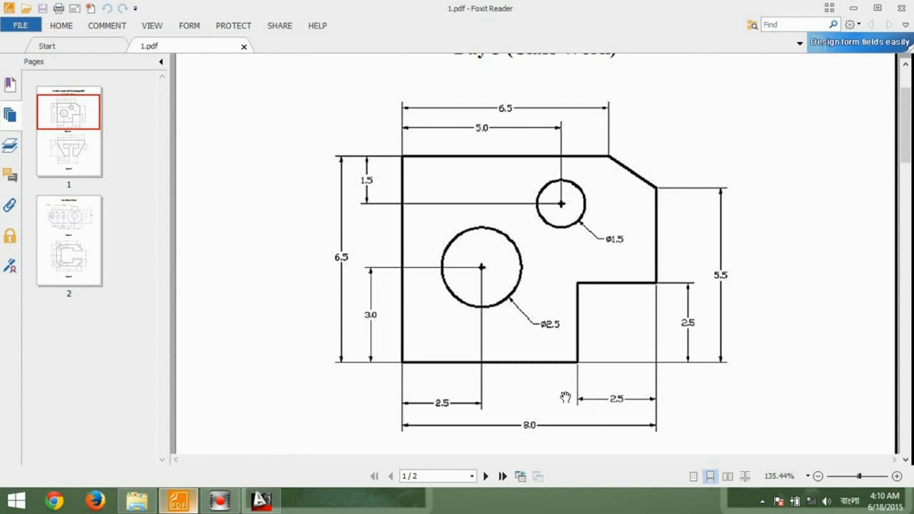
left_click(261, 500)
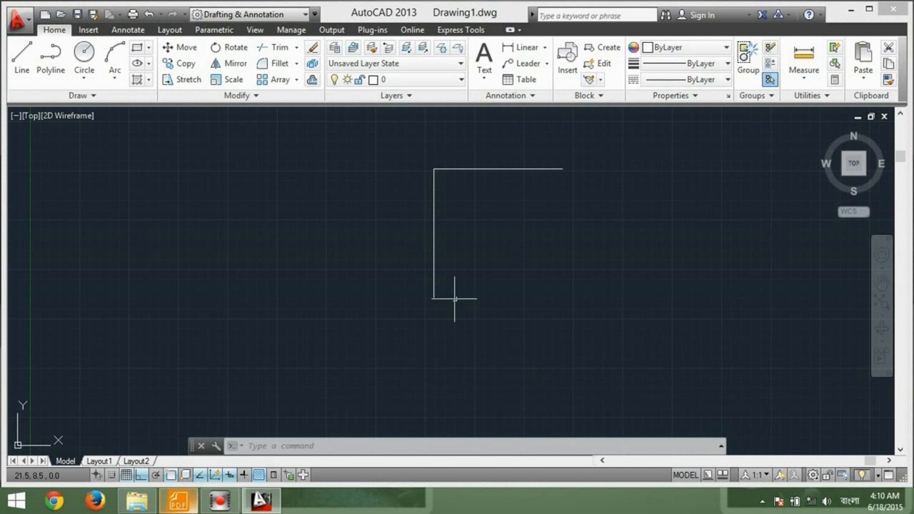
left_click(21, 57)
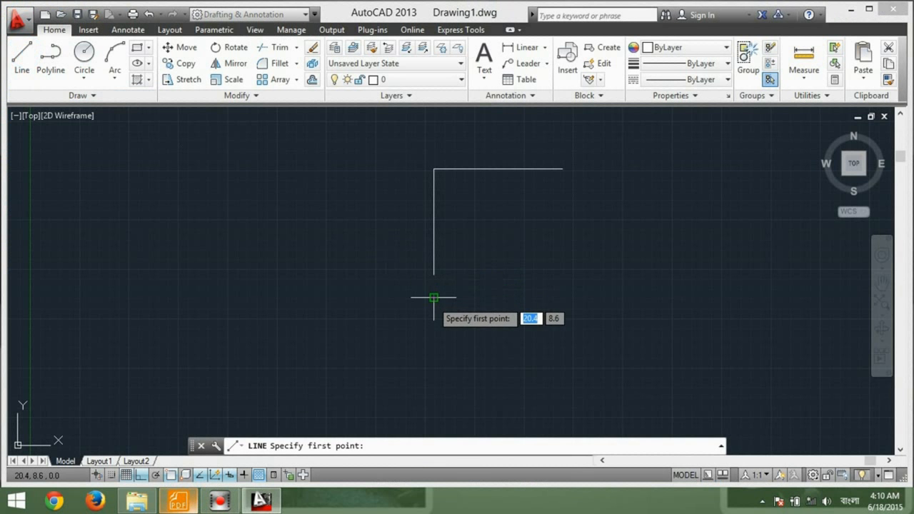
left_click(433, 298)
type("5")
key("Return")
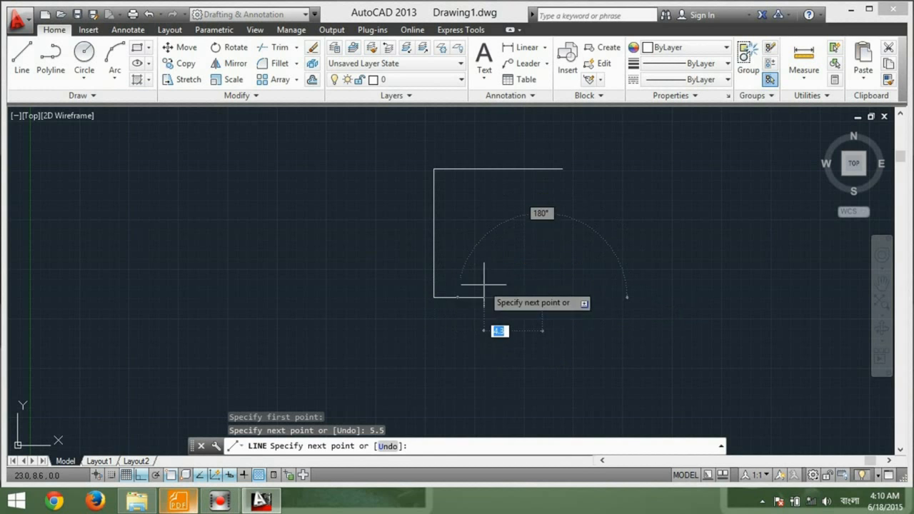
right_click(302, 247)
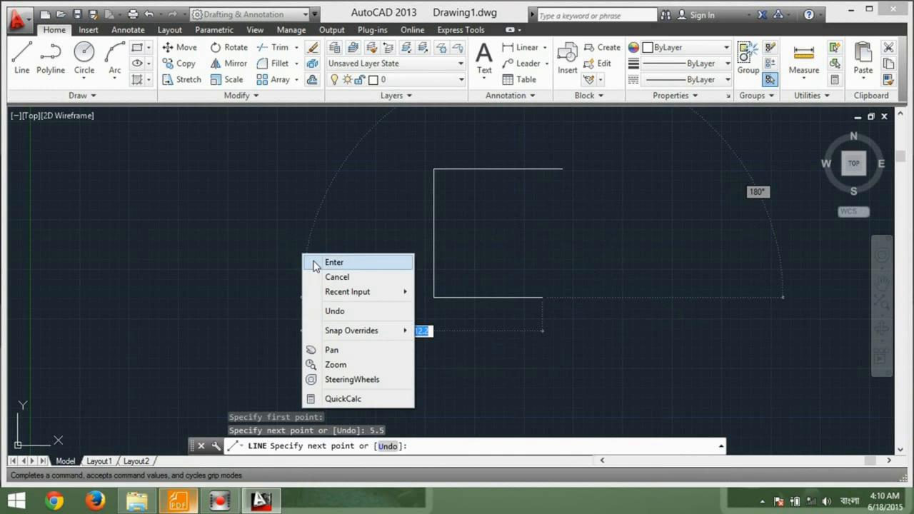
left_click(312, 261)
Step: Check the notch dimensions in the PDF and draw the notch from the bottom edge's right end, 2.5 upward and 2.5 to the right
key("alt+Tab")
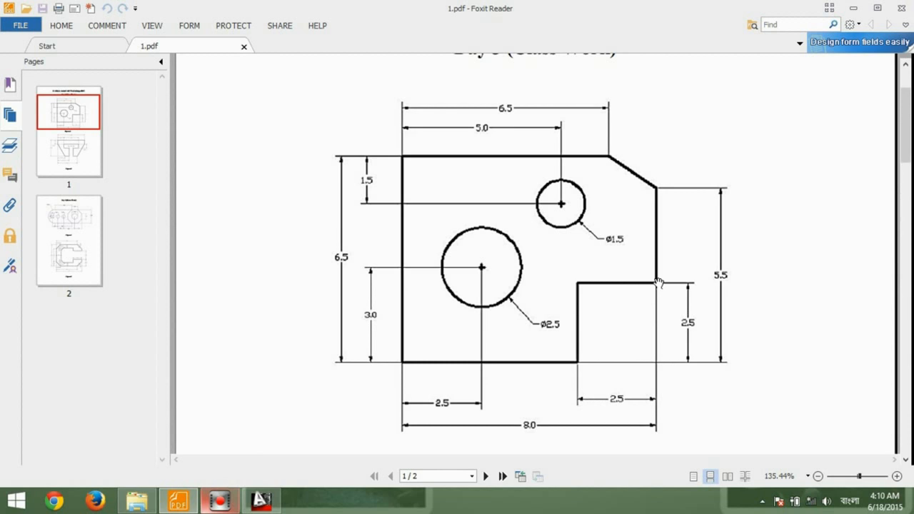
left_click(654, 188)
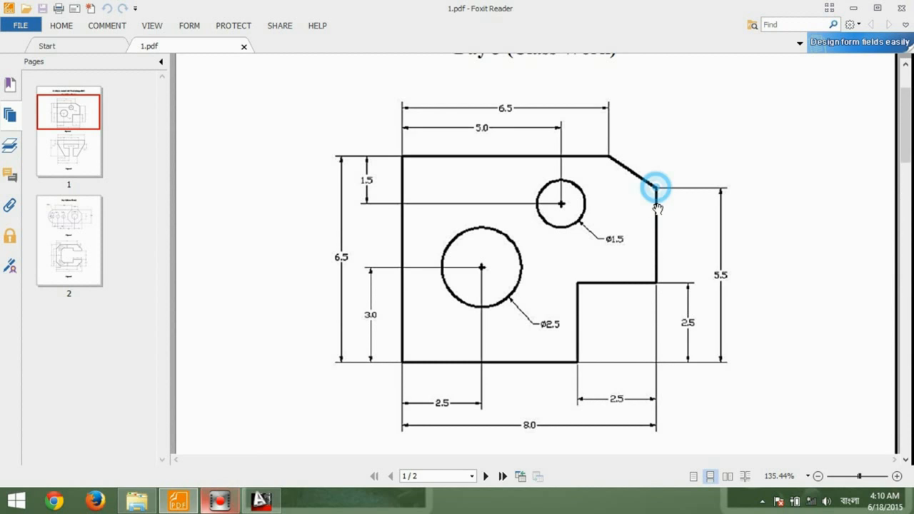
left_click(662, 281)
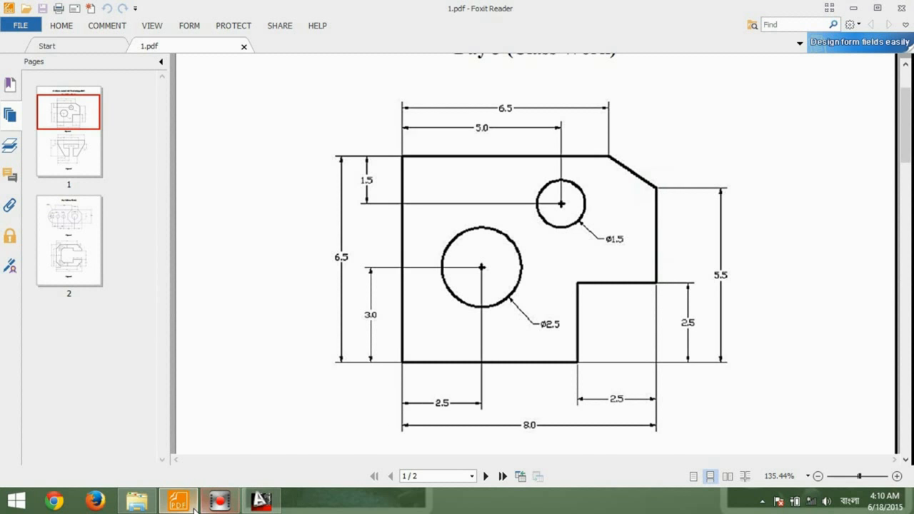
left_click(262, 500)
left_click(24, 68)
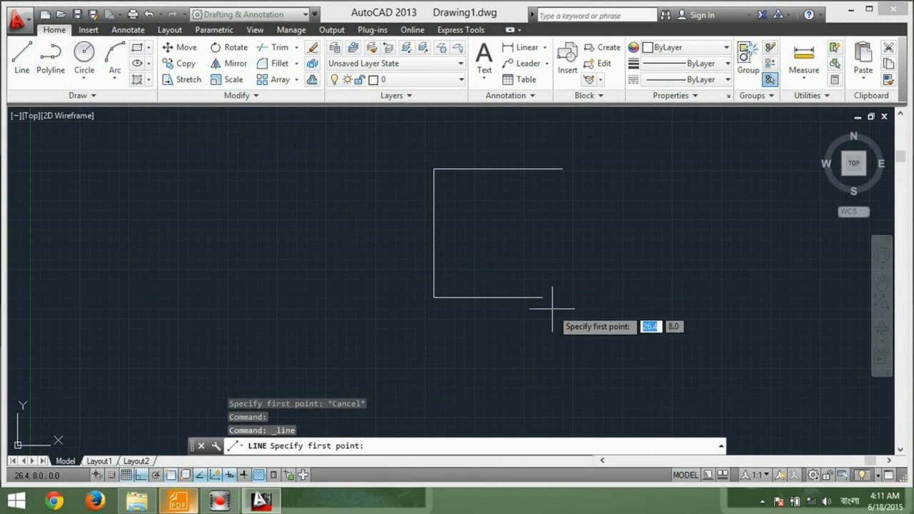
left_click(543, 297)
type("2.5")
key("Return")
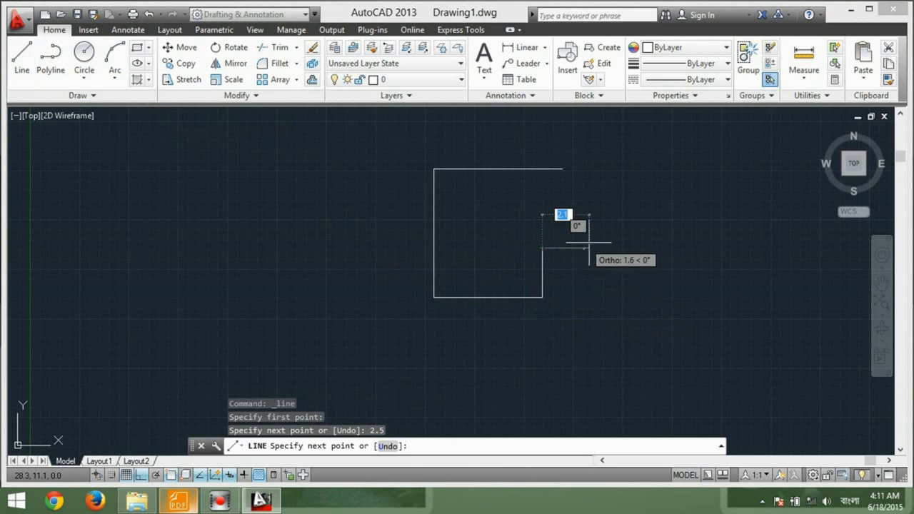
type("2.5")
key("Return")
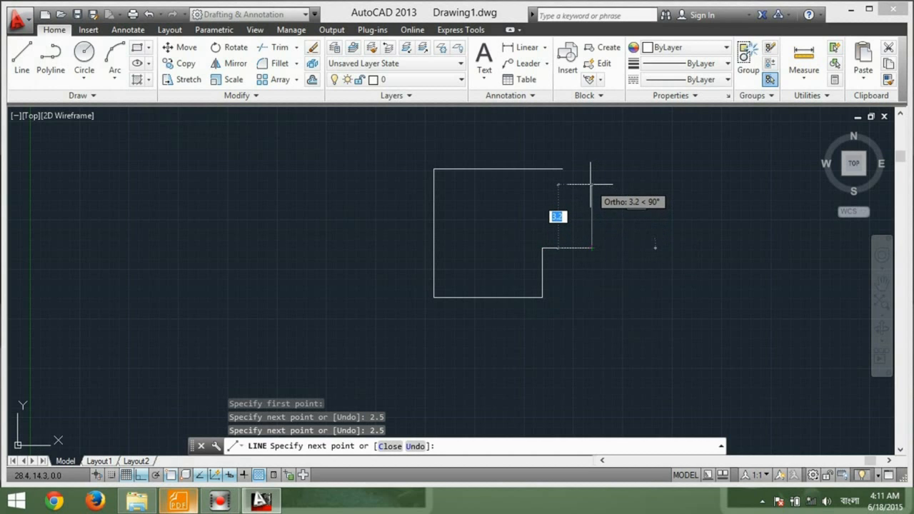
Step: Draw the right edge 3 upward from the notch and close the outline with a slanted line to the top edge's right end
type("3")
key("Return")
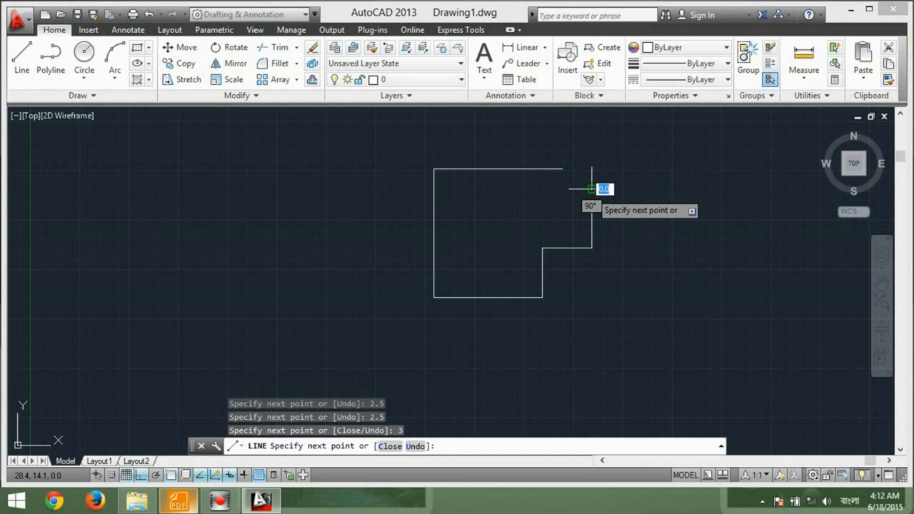
left_click(562, 169)
right_click(477, 140)
left_click(493, 145)
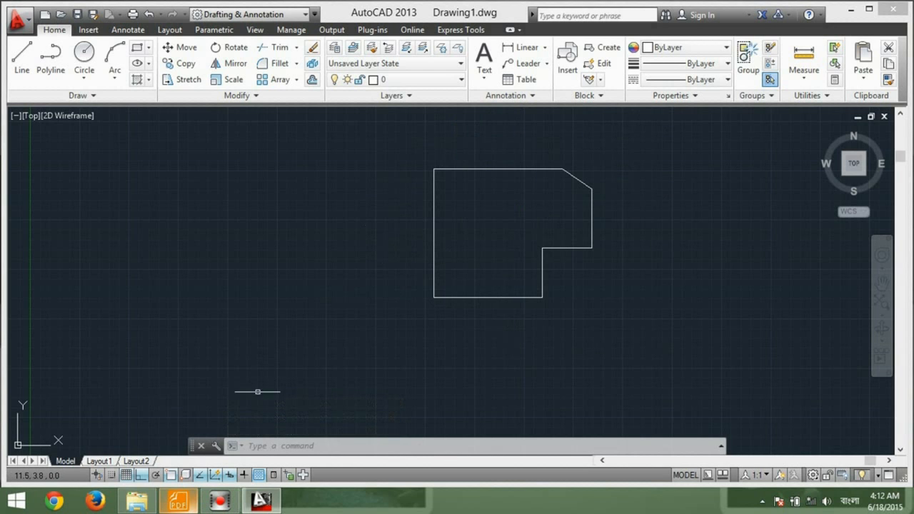
Step: Check the large circle's centre in the PDF and draw locating lines from the plate's lower-left corner, 3 upward and 2.5 to the right
left_click(179, 502)
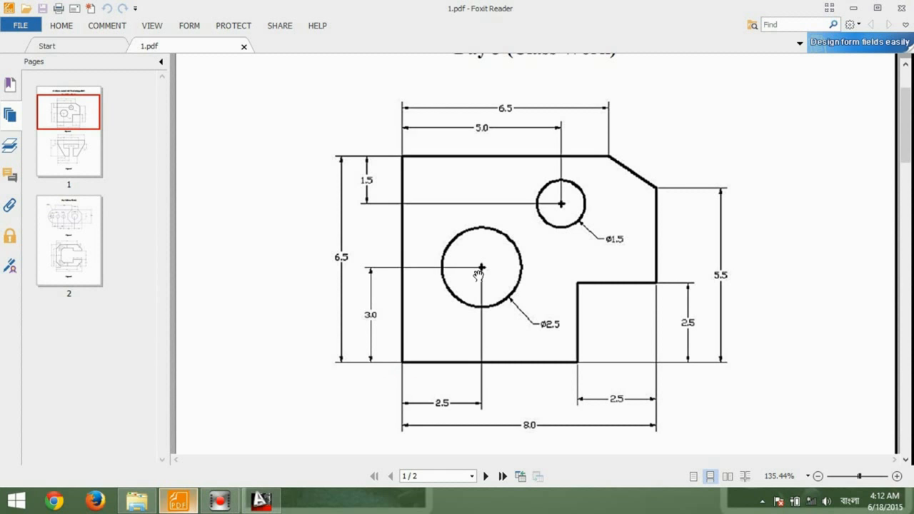
left_click(194, 493)
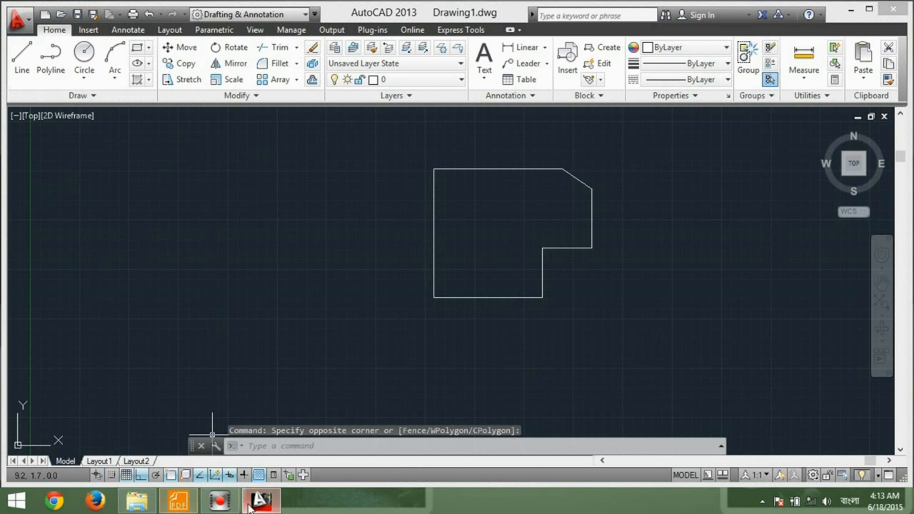
left_click(21, 57)
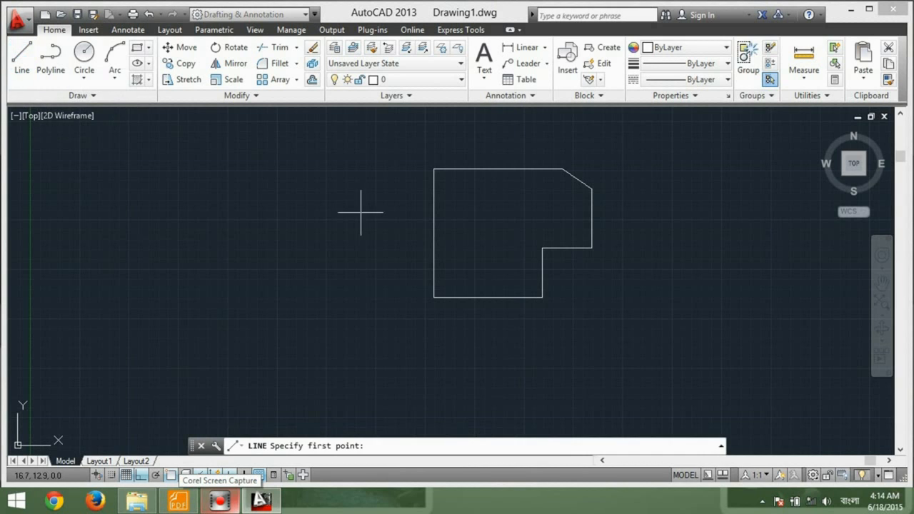
left_click(434, 297)
type("3")
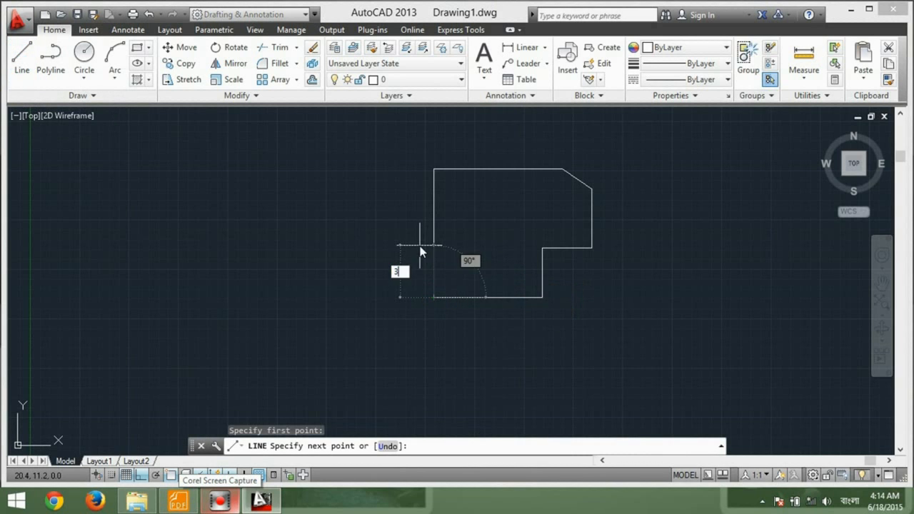
key("Return")
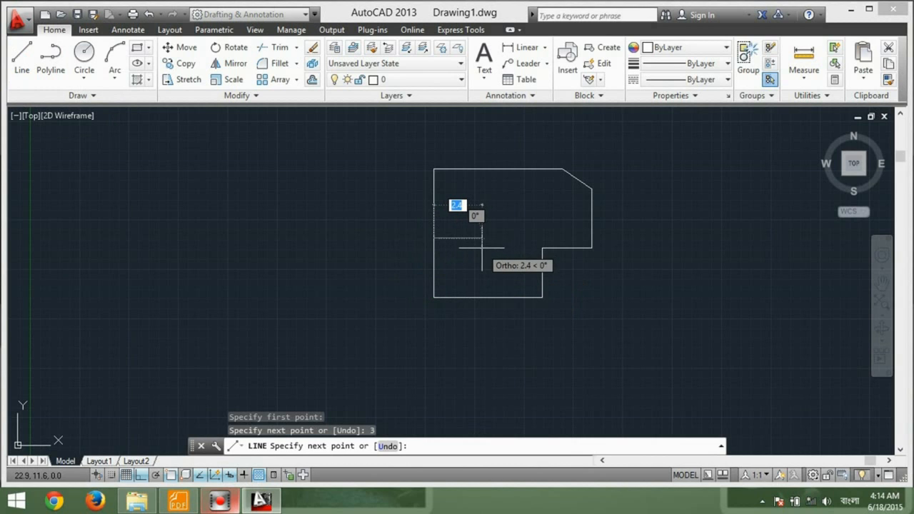
type("0.8")
key("Return")
key("Return")
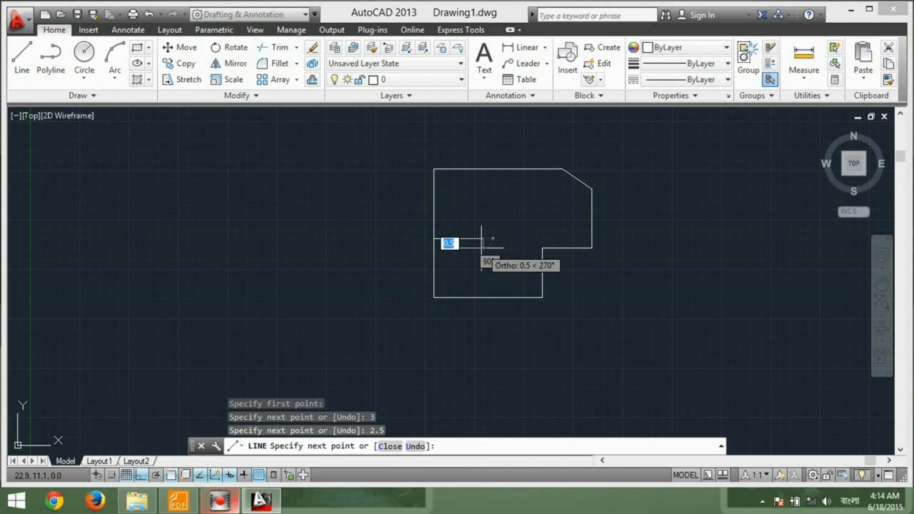
Step: End the locating lines and draw the large circle with radius 1.25 centred on the horizontal locating line's free end
right_click(364, 163)
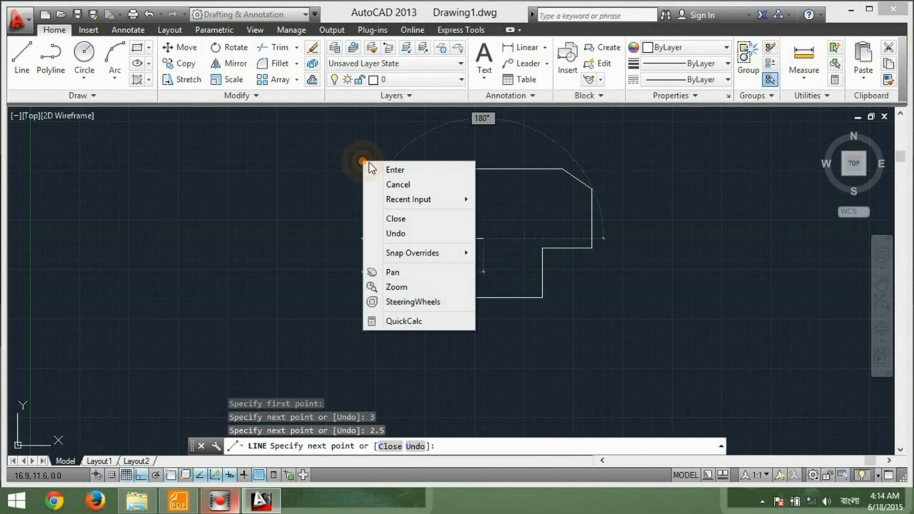
left_click(395, 170)
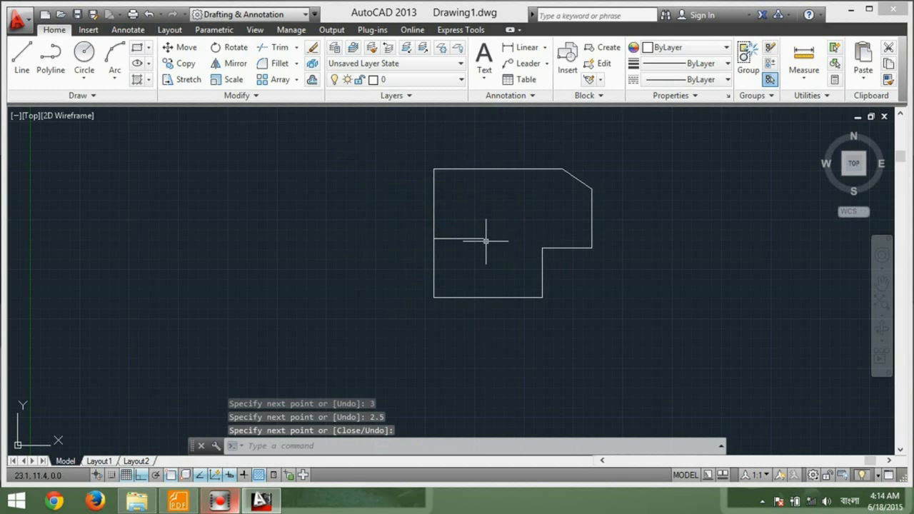
left_click(83, 57)
left_click(483, 238)
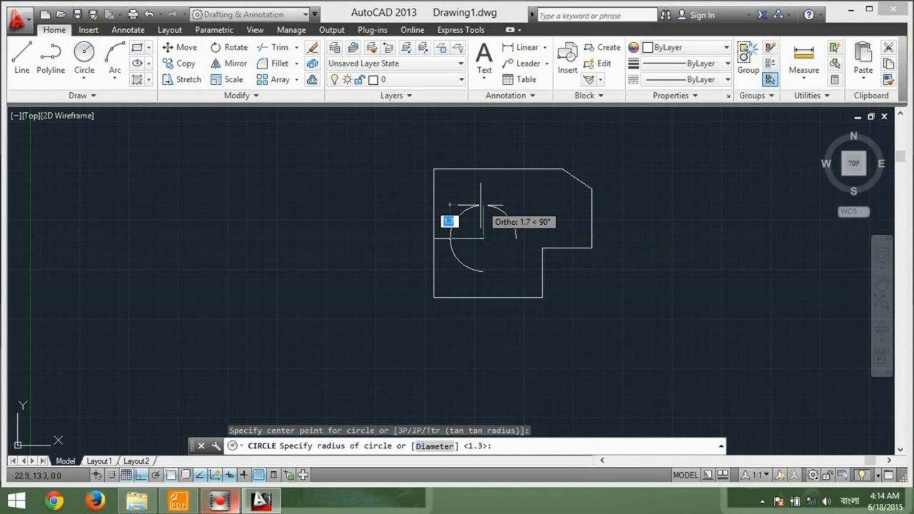
type("1.25")
key("Return")
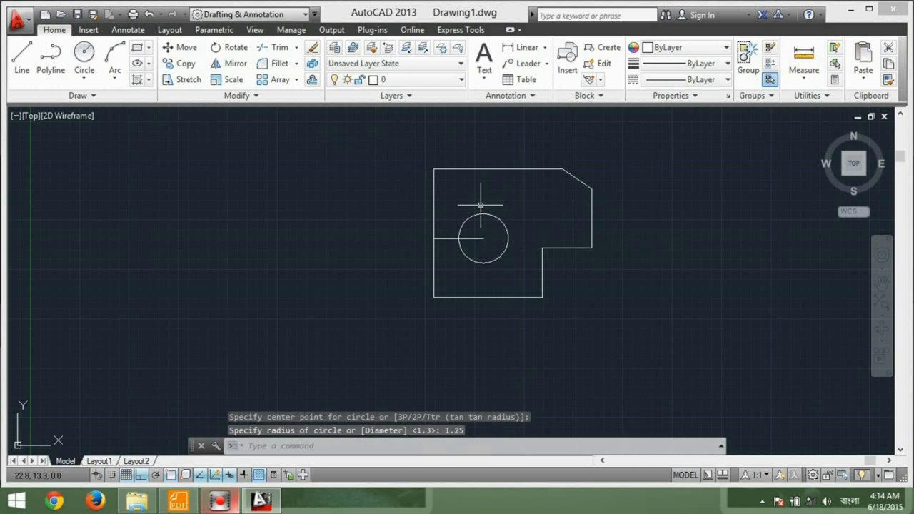
Step: Erase the horizontal locating line that runs from the plate's left edge to the large circle's centre
left_click(448, 238)
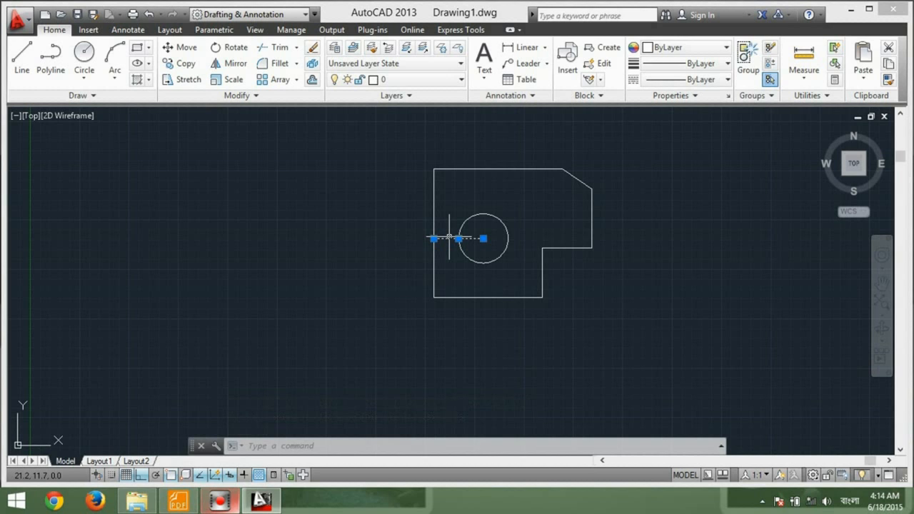
key("Delete")
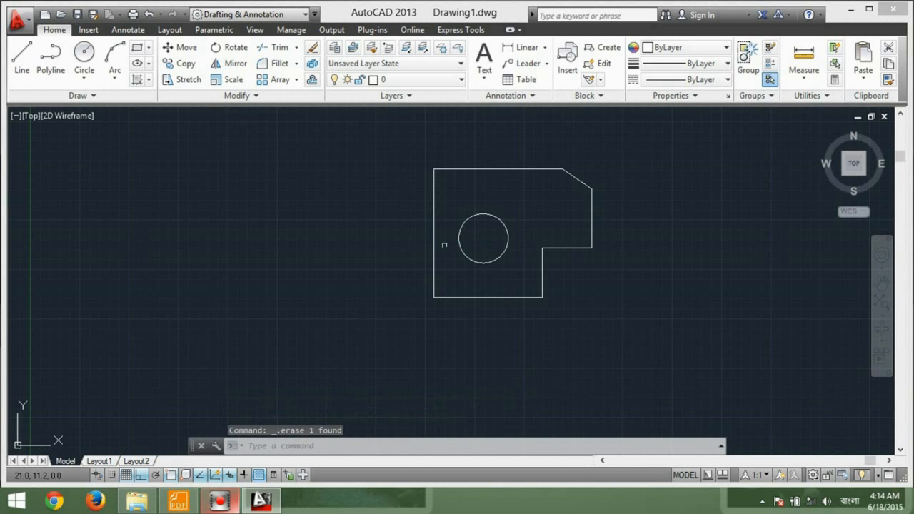
left_click(433, 268)
Step: Check the small circle's centre in the PDF and draw locating lines from the plate's upper-left corner, 1.5 downward and 5 to the right
left_click(178, 501)
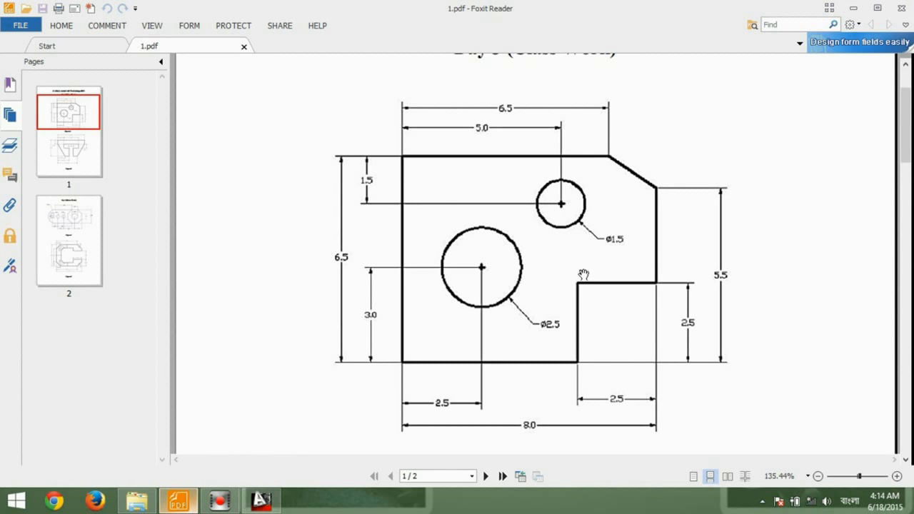
left_click(262, 500)
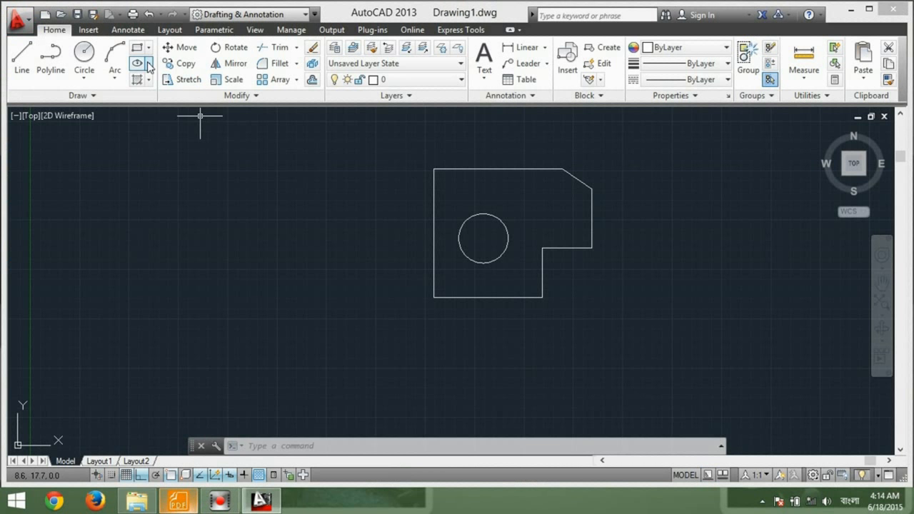
left_click(26, 64)
left_click(433, 170)
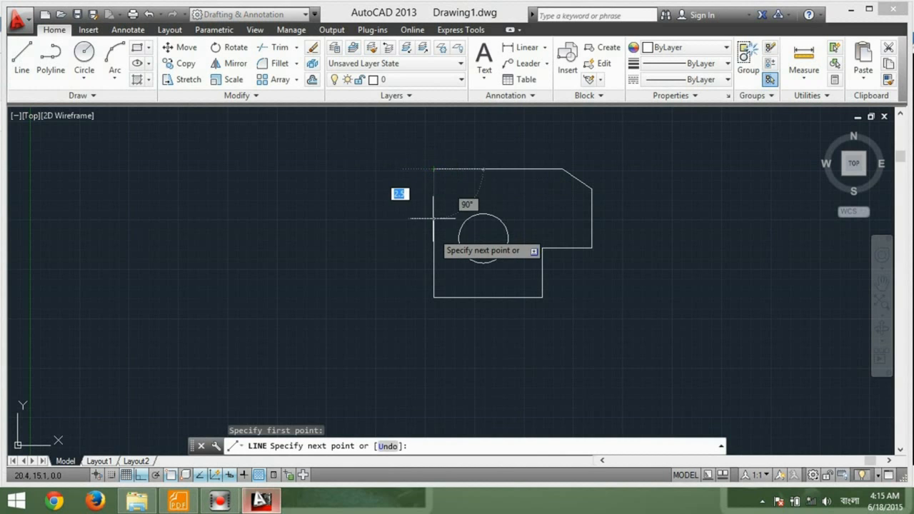
type("1.5")
key("Return")
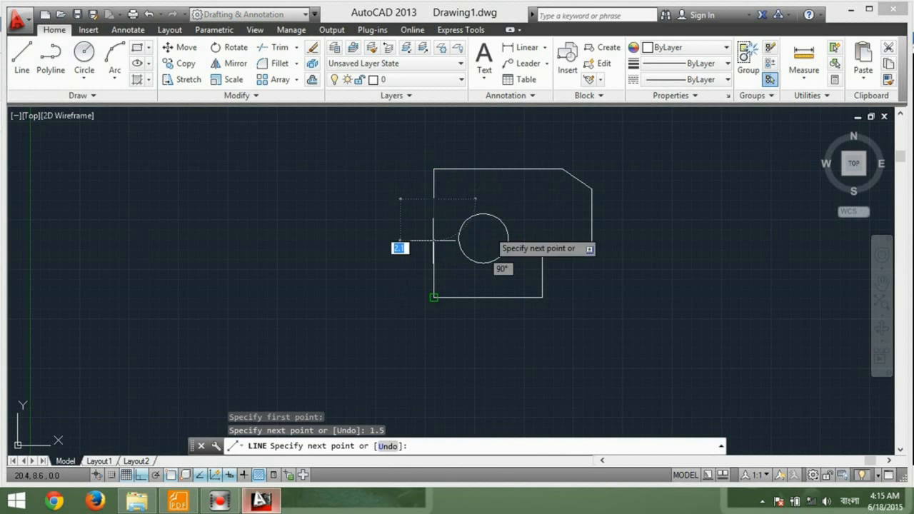
type("5")
key("Return")
right_click(510, 193)
left_click(517, 200)
Step: Draw the small circle with radius 0.75 centred on the end of the 5-long locating line
left_click(83, 59)
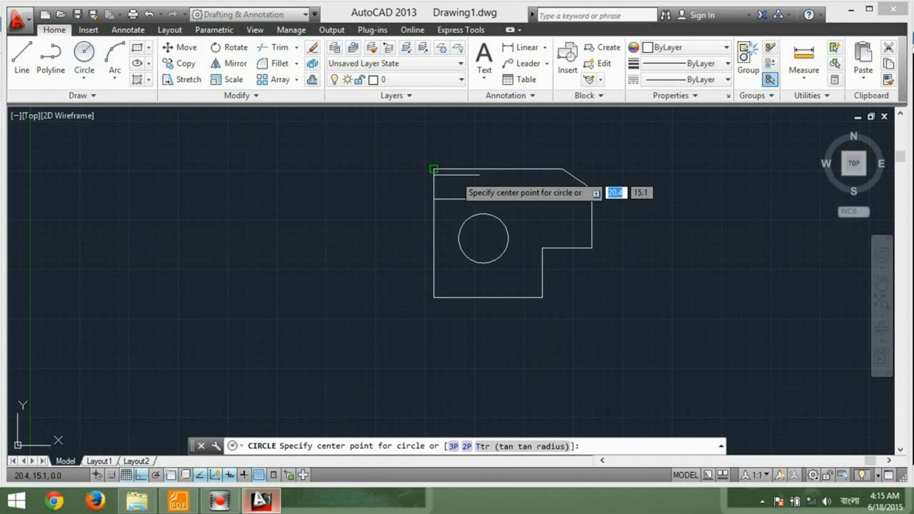
left_click(532, 199)
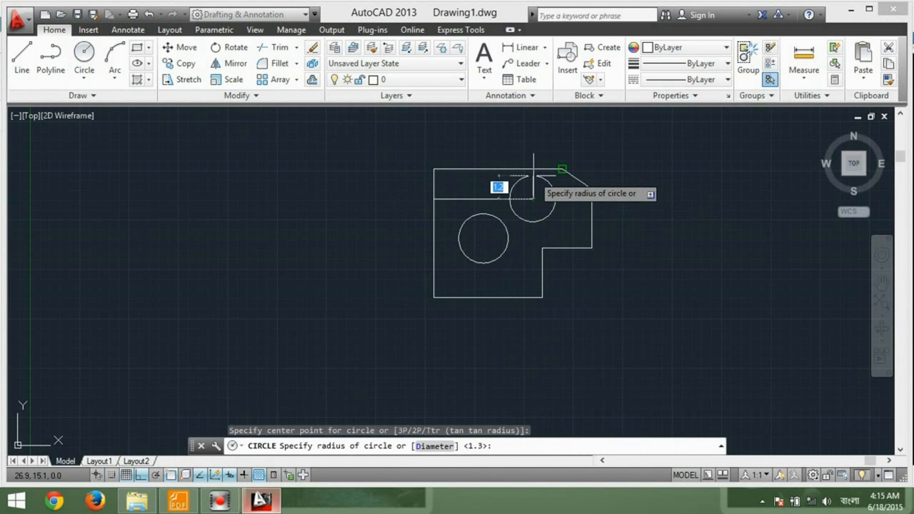
type("1")
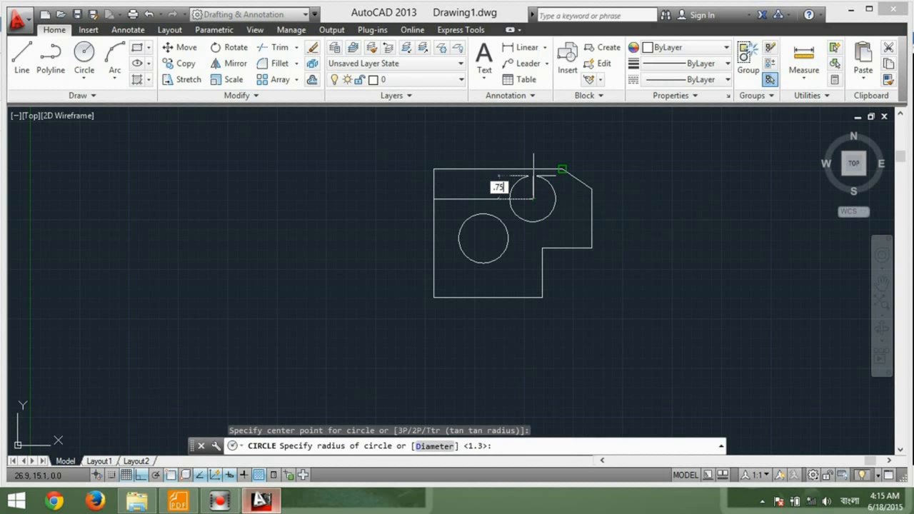
key("Return")
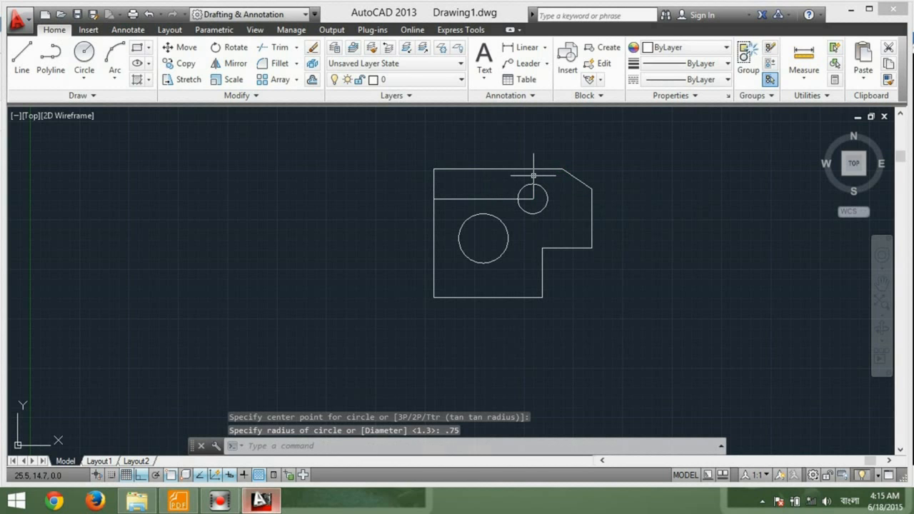
Step: Erase the horizontal locating line that runs from the plate's left edge to the small circle's centre
right_click(398, 147)
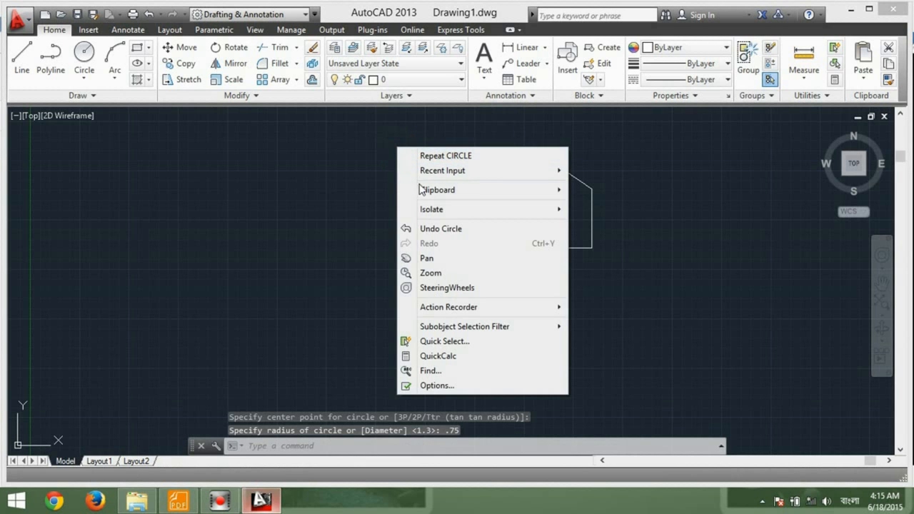
left_click(351, 167)
left_click(384, 177)
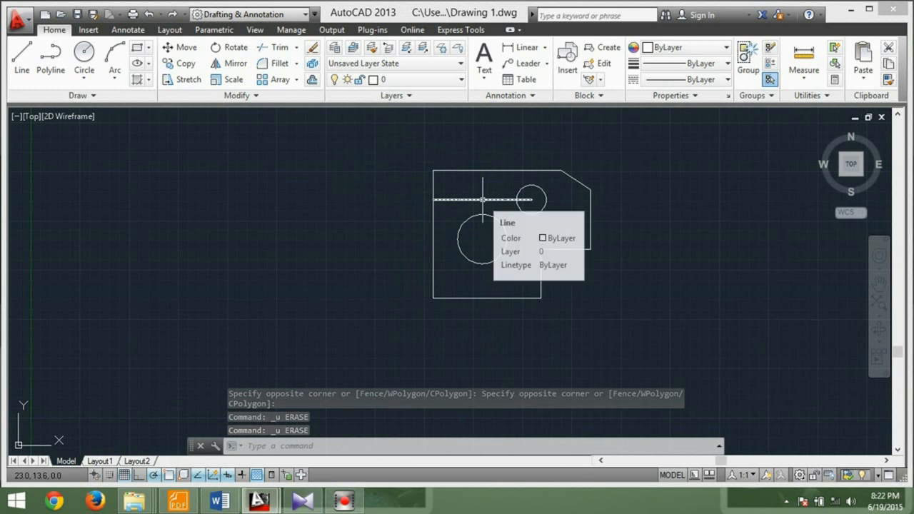
left_click(483, 199)
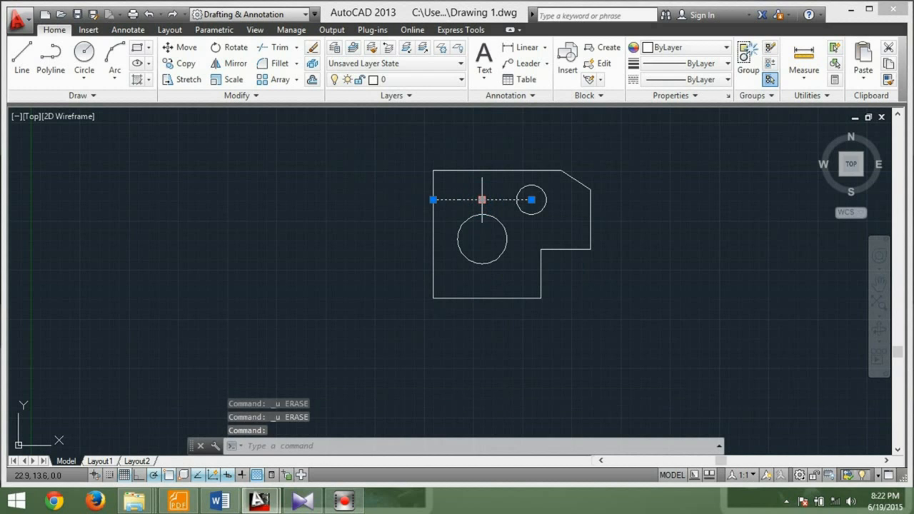
key("Delete")
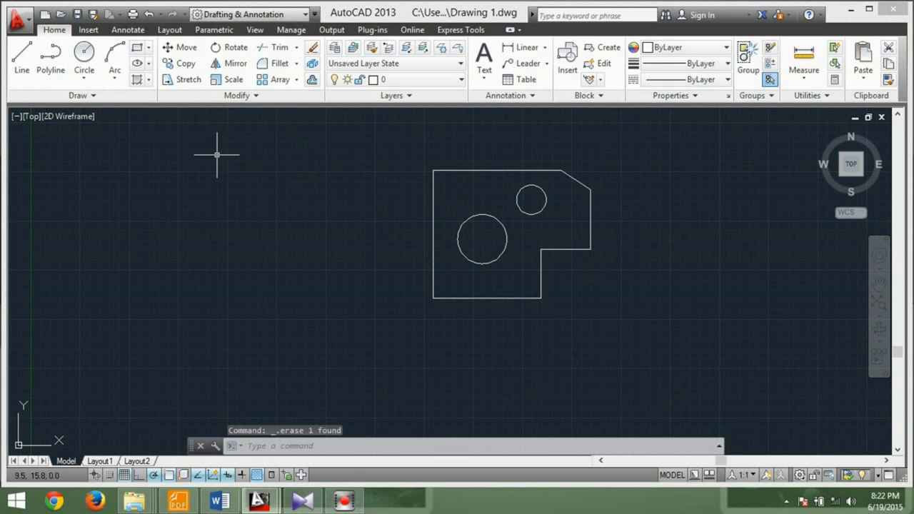
Step: Save the drawing under the new name "class work 1" in the Documents folder as an AutoCAD 2013 drawing
left_click(20, 23)
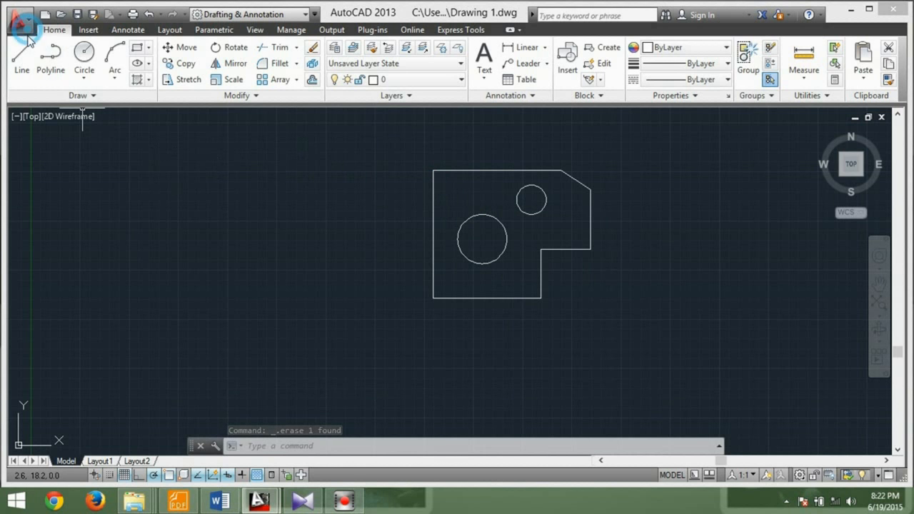
left_click(63, 177)
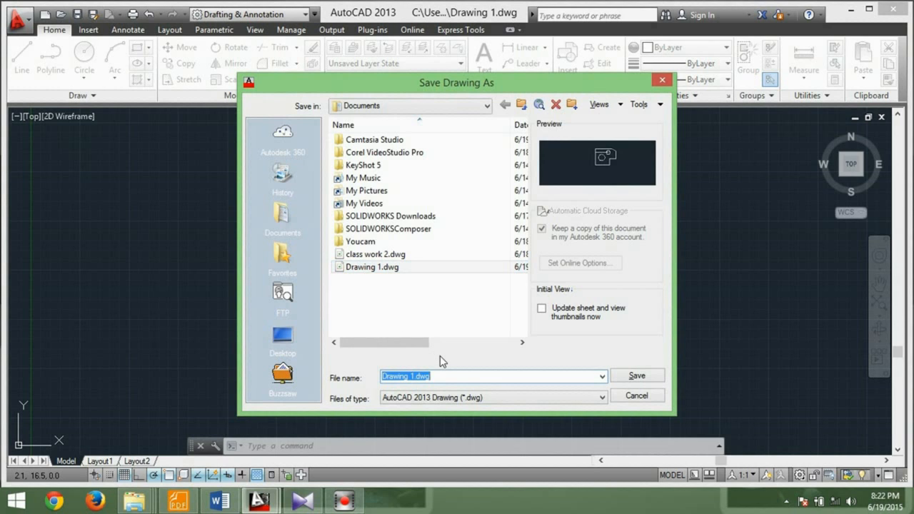
type("class")
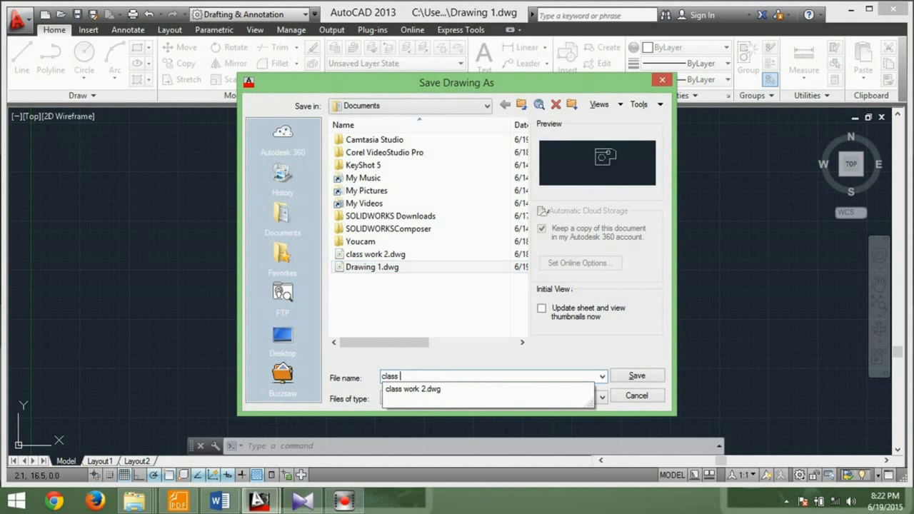
type(" work 1")
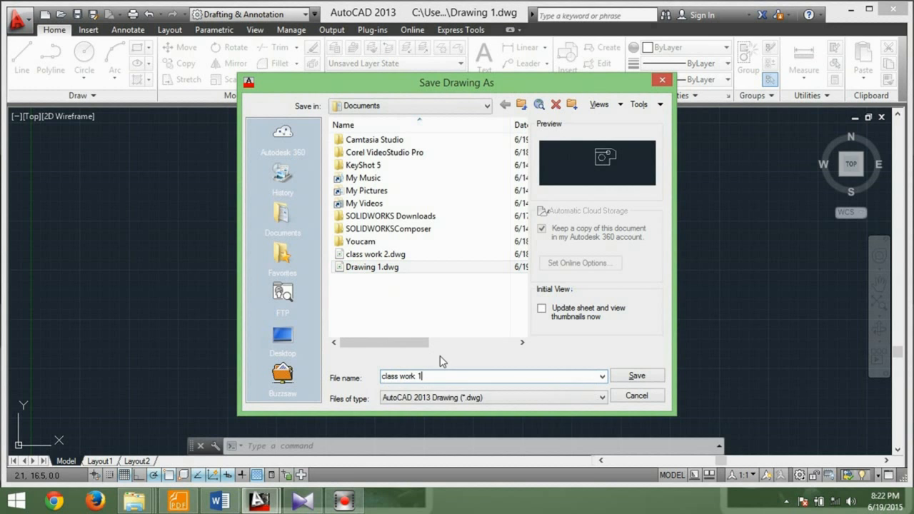
key("Return")
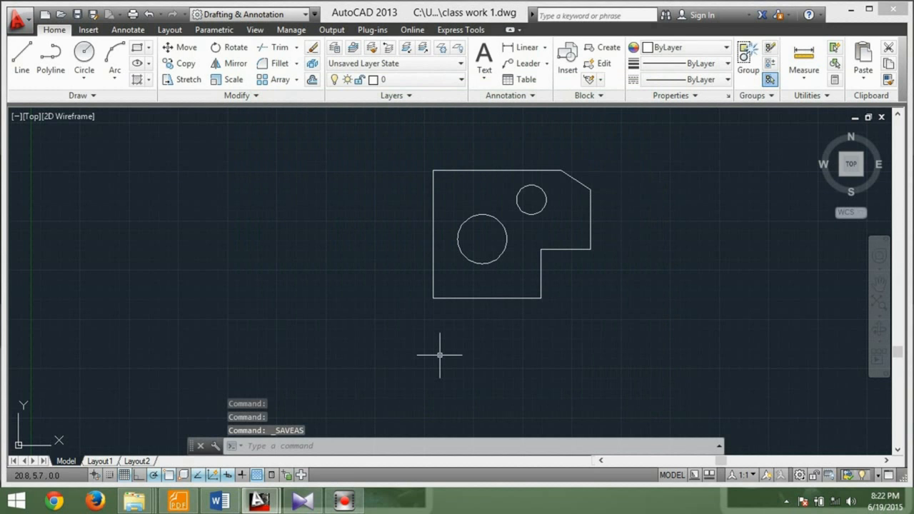